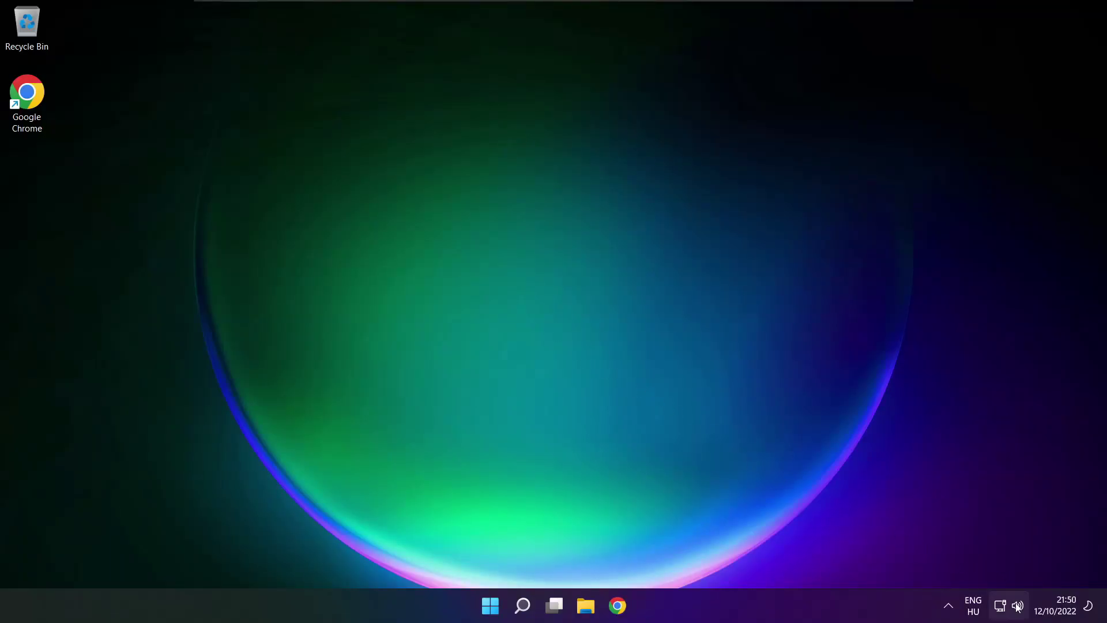
Switch the Quick Settings sound output to Speakers (High Definition Audio Device)
click(1019, 609)
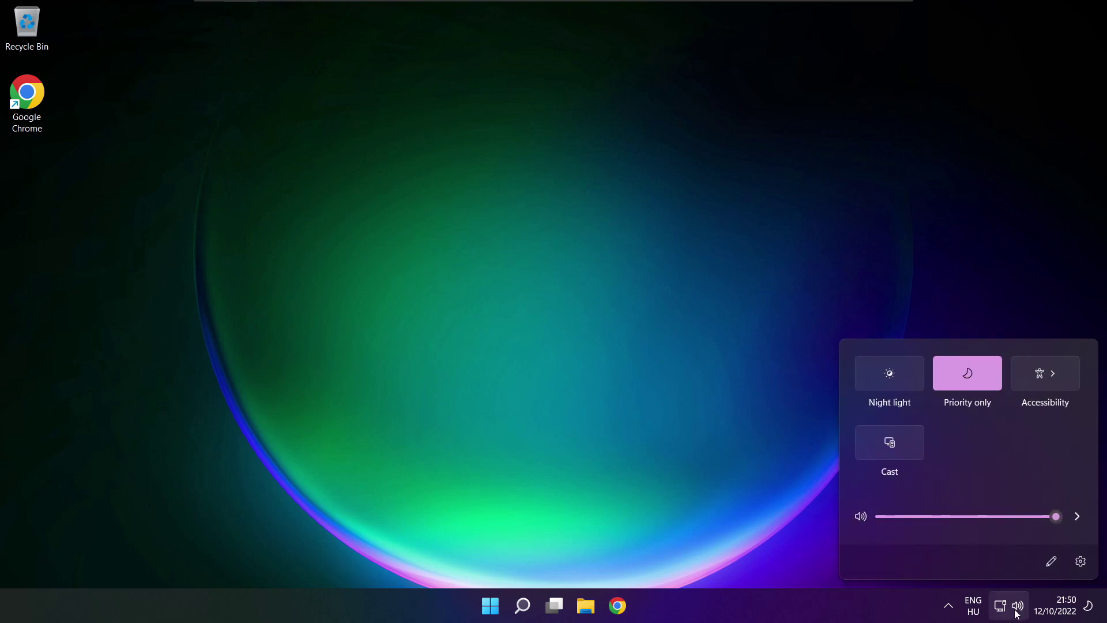
click(1078, 519)
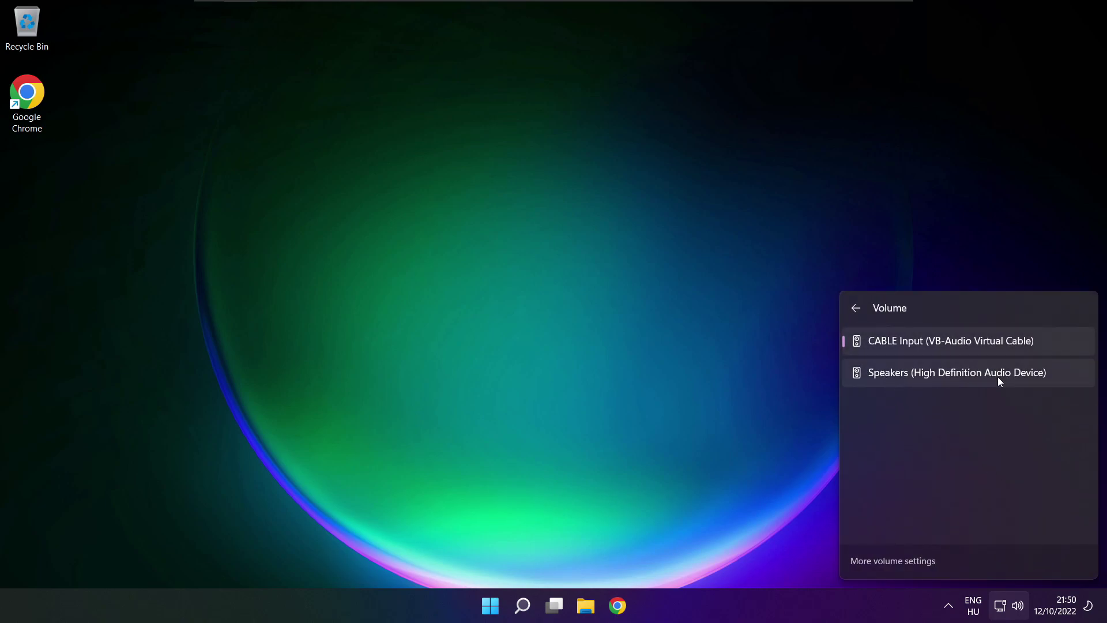
click(1057, 378)
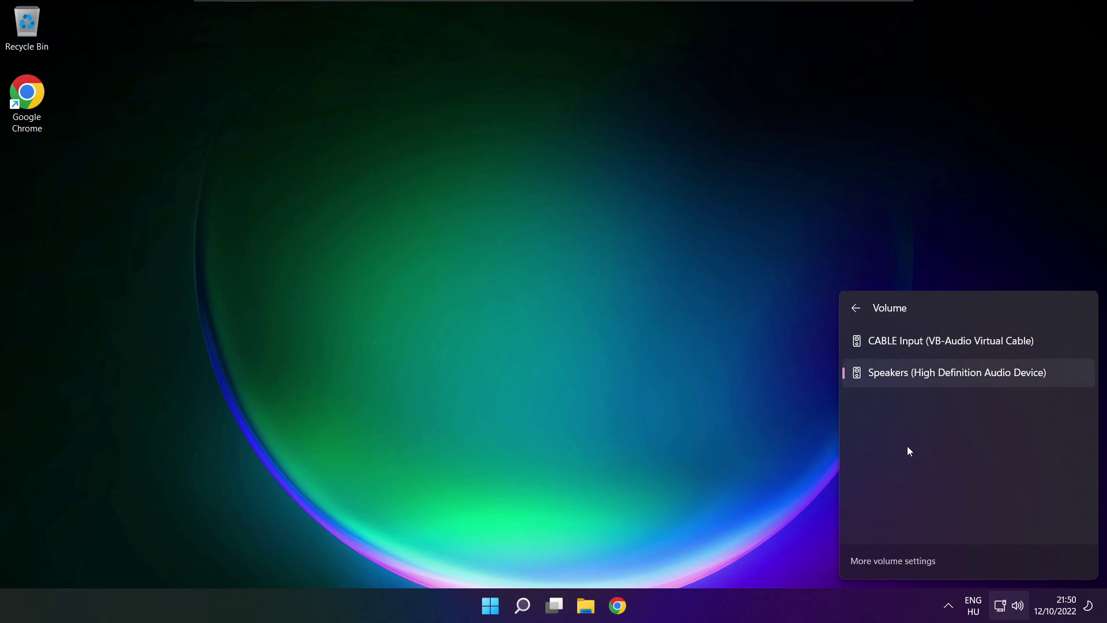
Glance at the Start menu power options, then reopen the Quick Settings output device list
click(584, 334)
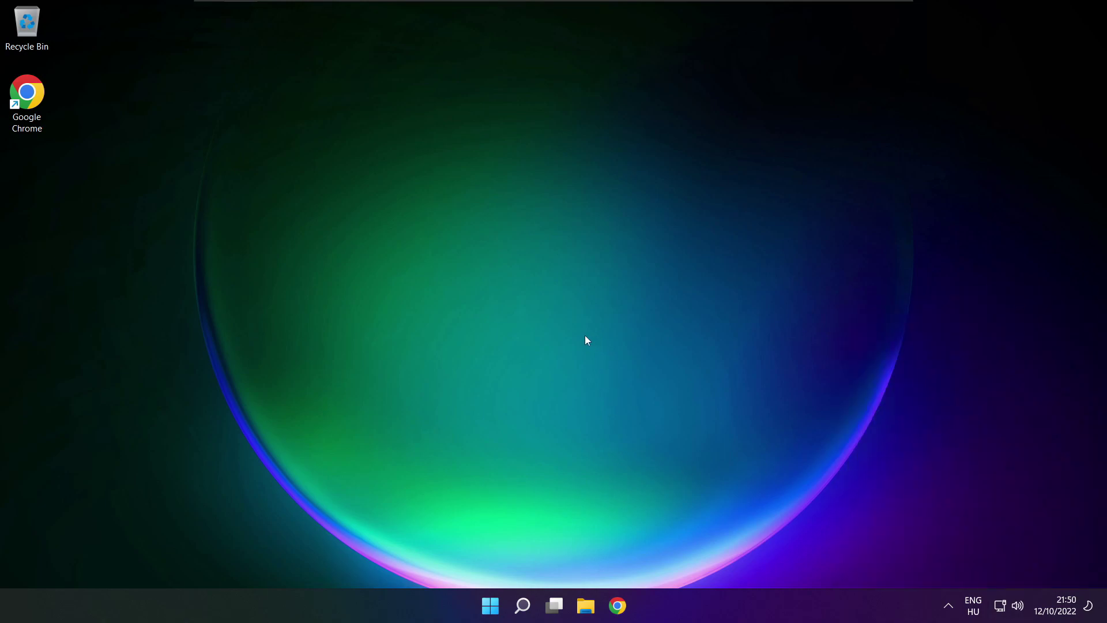
click(490, 605)
click(732, 556)
click(1020, 606)
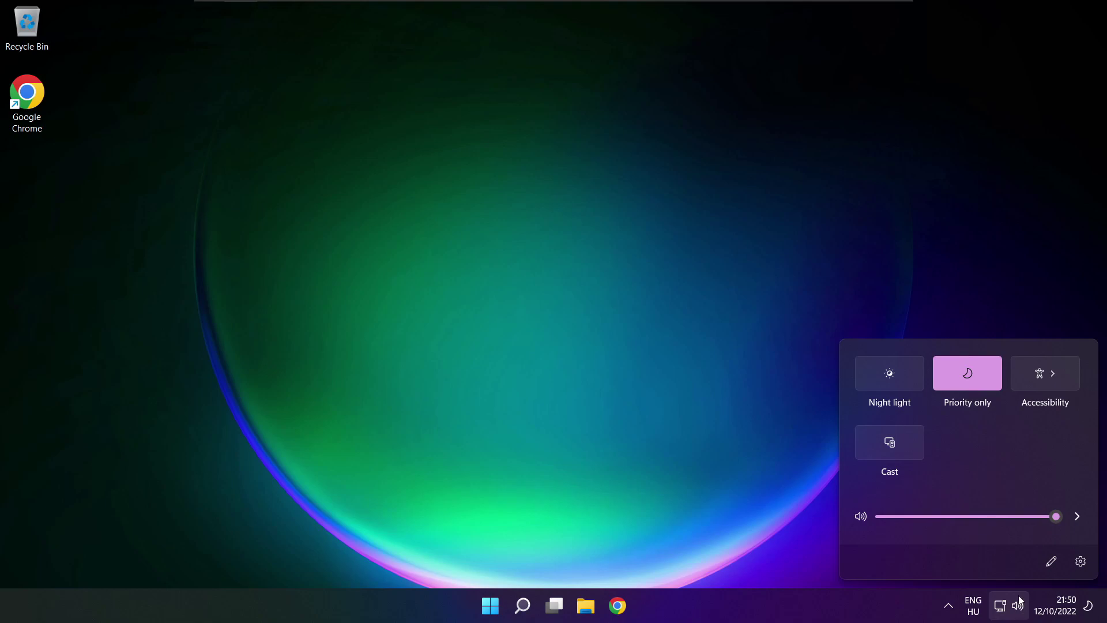
click(1079, 519)
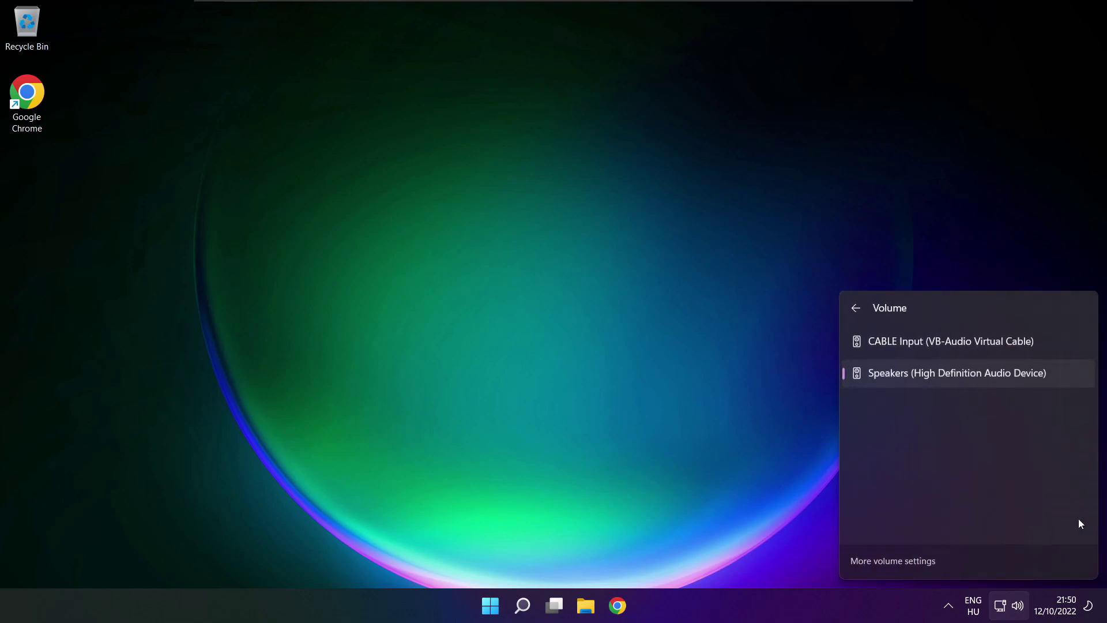
Go from Sound settings, with output volume left at 100, to the classic Sound dialog
click(897, 562)
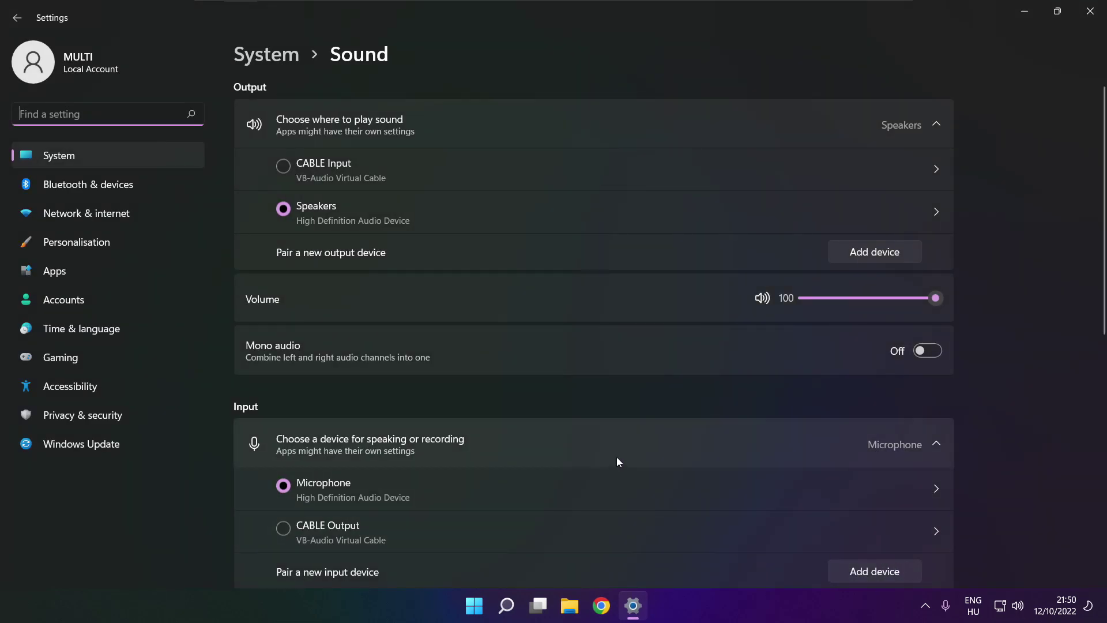
click(296, 208)
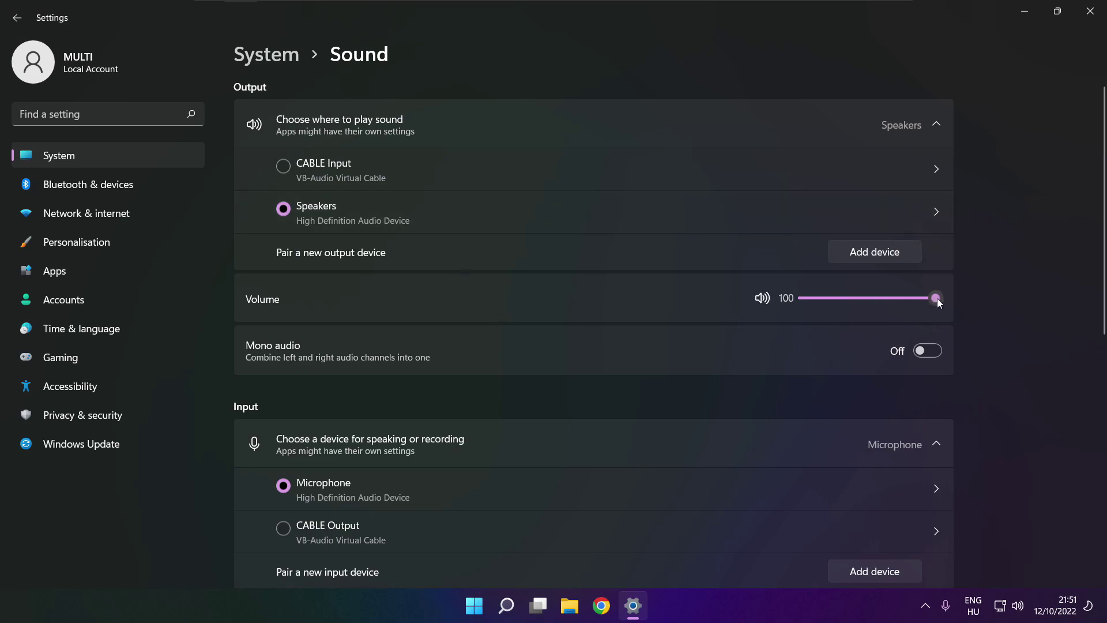
mouse_move(937, 299)
mouse_down()
mouse_move(855, 297)
mouse_move(935, 298)
mouse_up()
drag(1104, 293, 1099, 484)
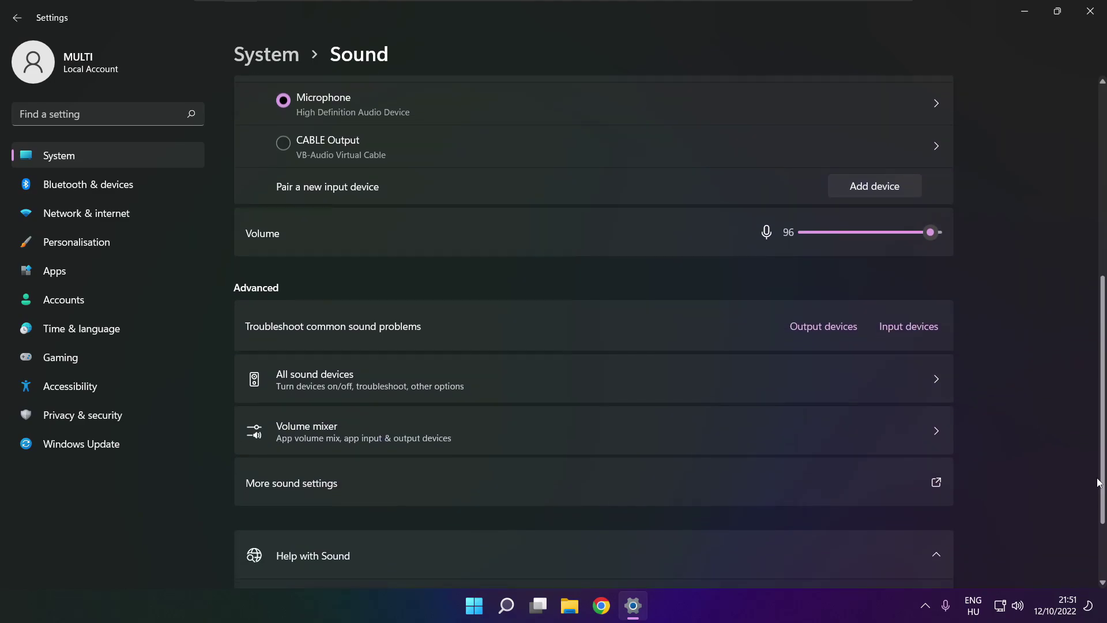
click(456, 491)
Disable the CABLE Input playback device and bring up the Speakers device options
click(509, 260)
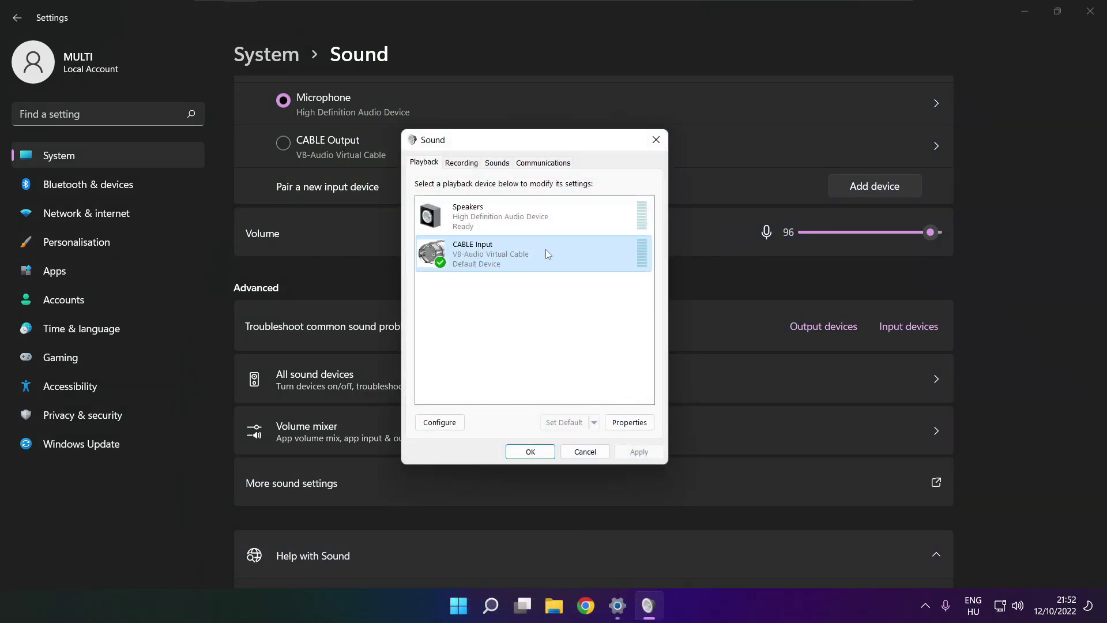
right_click(586, 253)
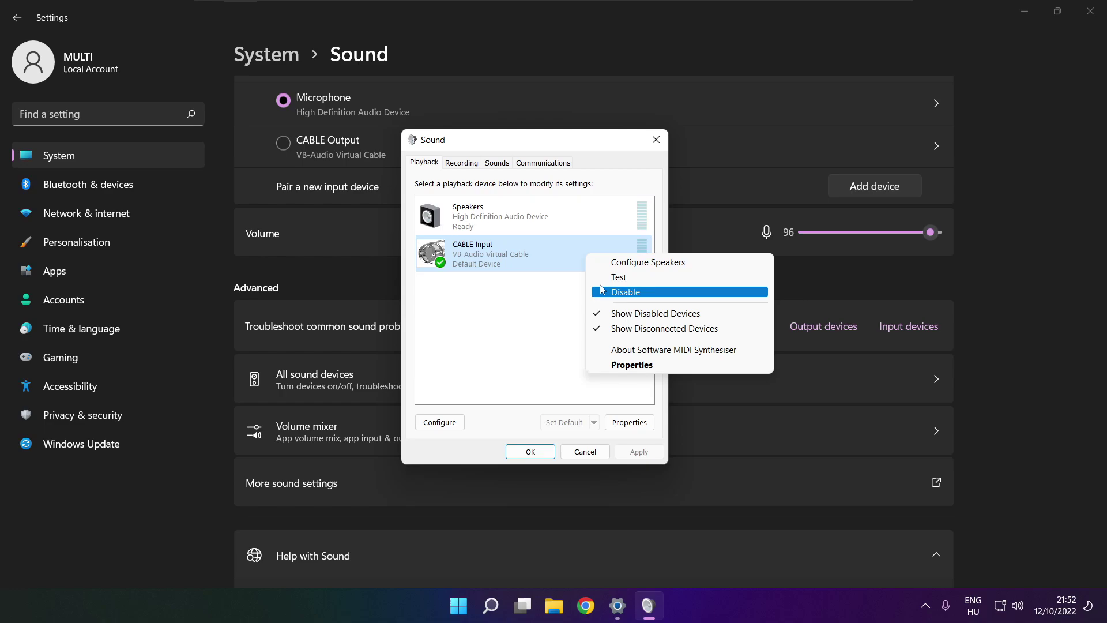
click(642, 292)
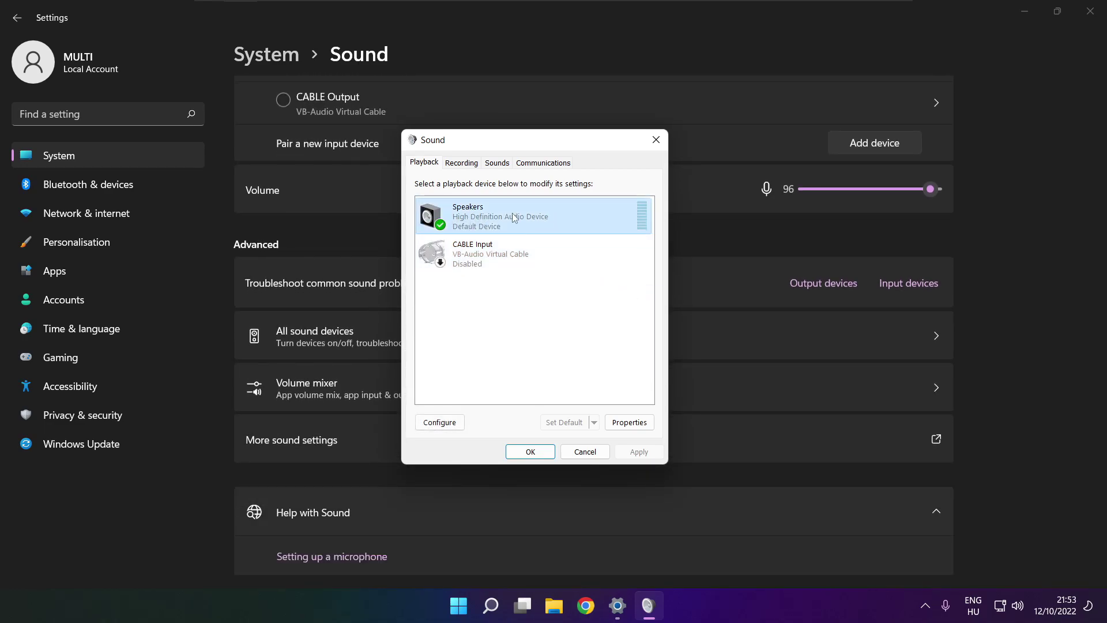
right_click(537, 220)
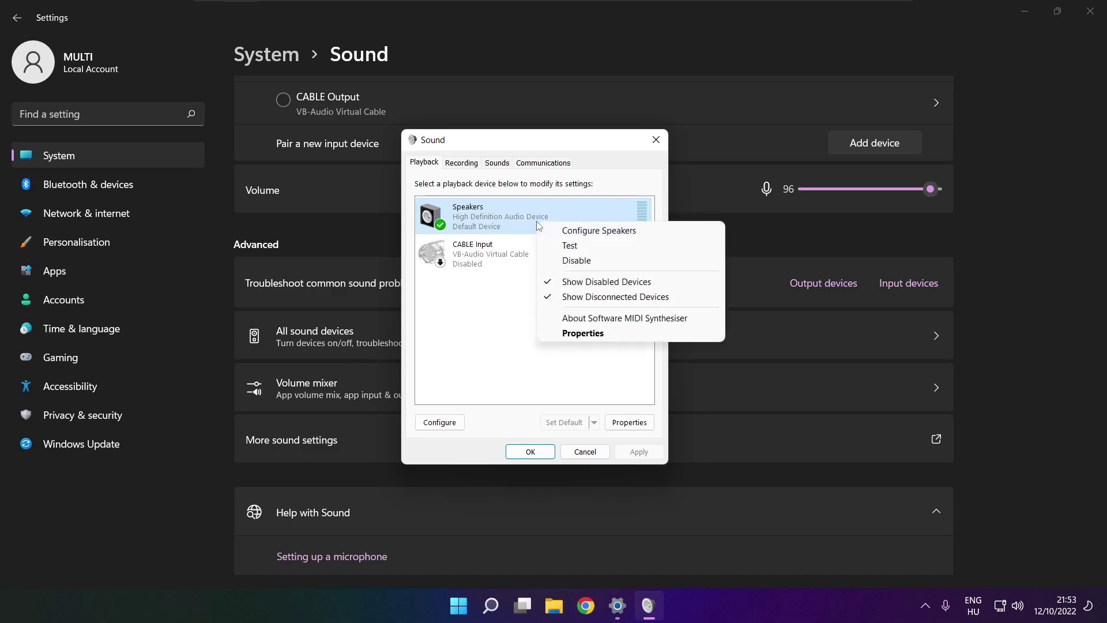
Run Speaker Setup as 7.1 Surround, keeping centre, subwoofer, side and rear speakers
click(609, 232)
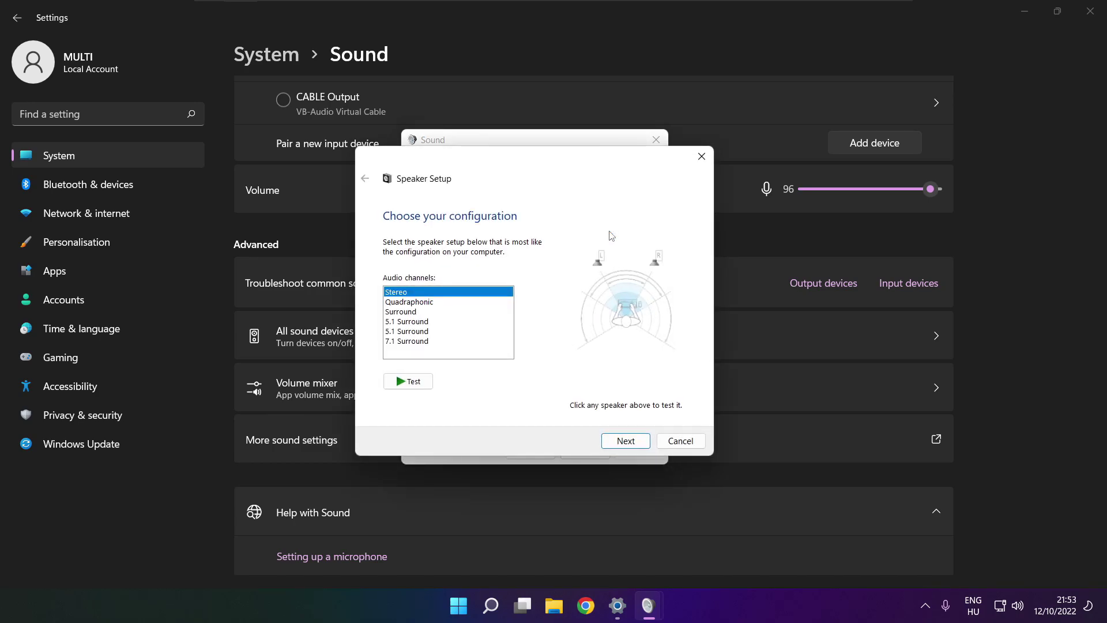
click(413, 342)
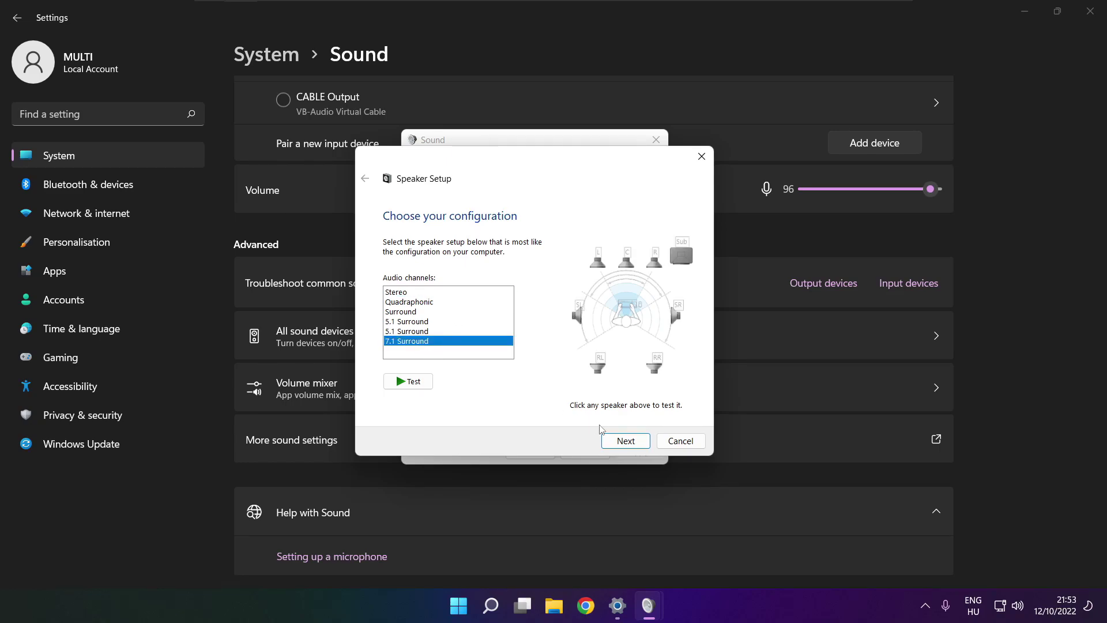
click(626, 440)
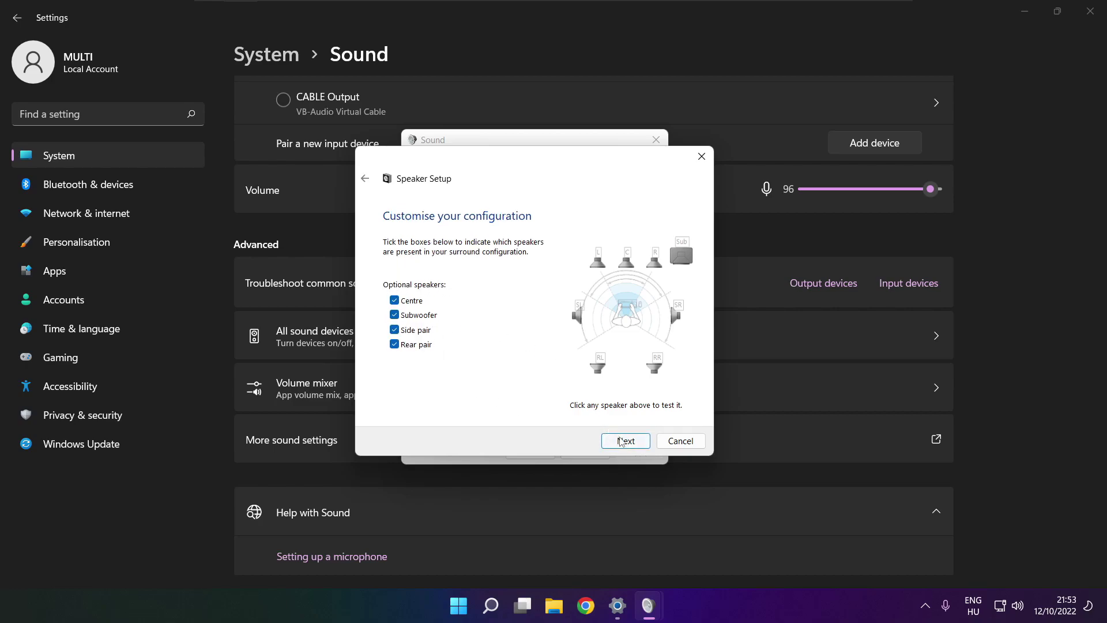
click(625, 441)
click(626, 441)
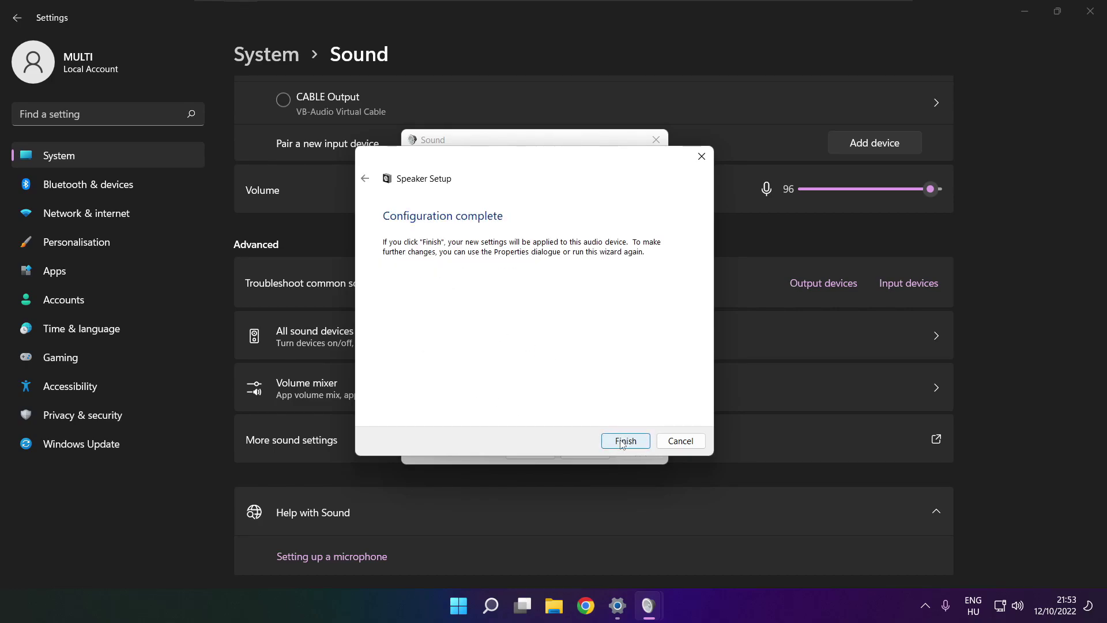
Finish the 7.1 setup, then disable and apply all enhancements in Speakers Properties
click(623, 442)
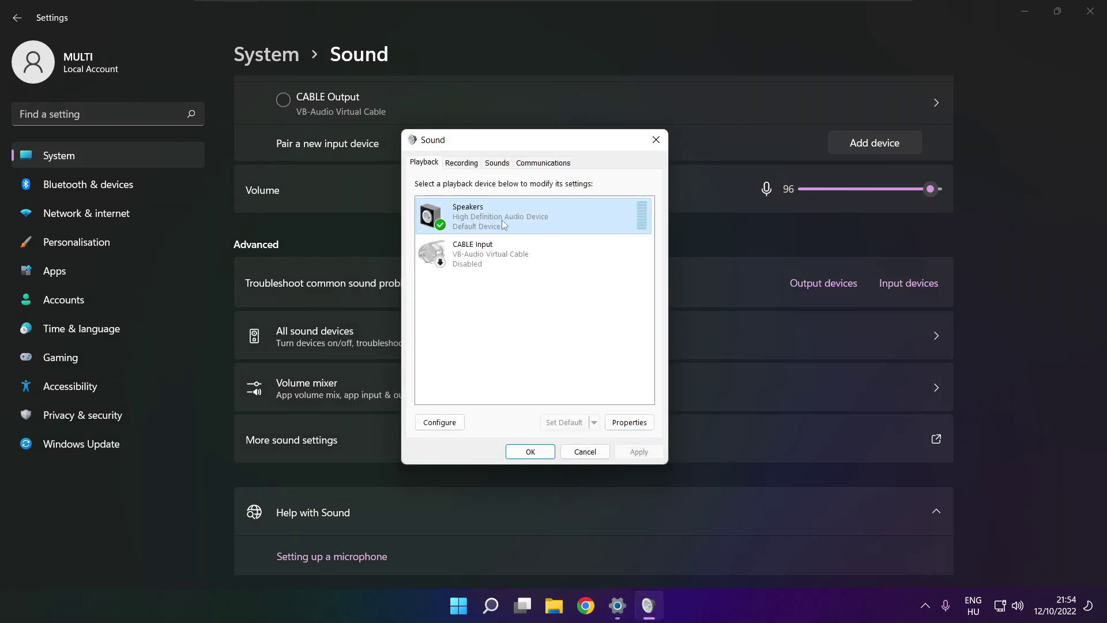
click(629, 423)
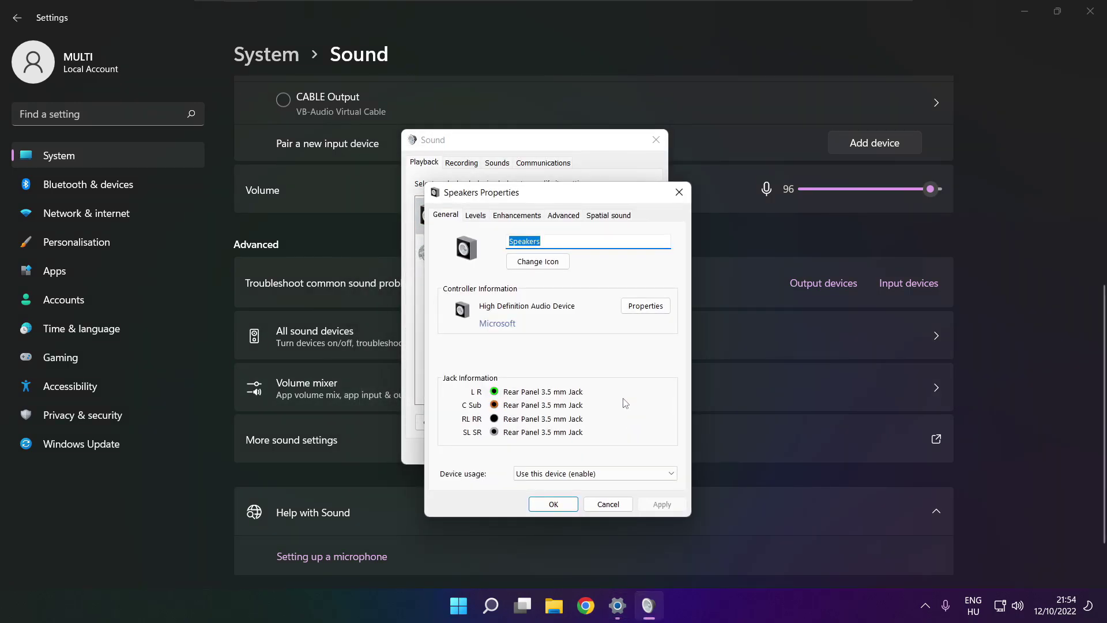
drag(524, 196, 499, 163)
click(455, 180)
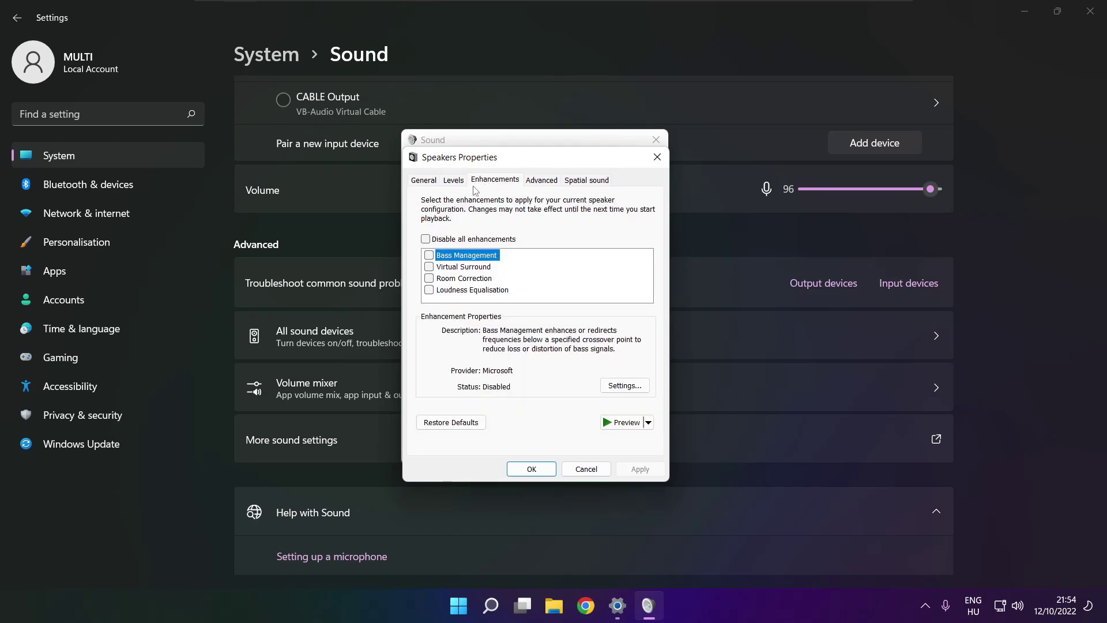
click(426, 239)
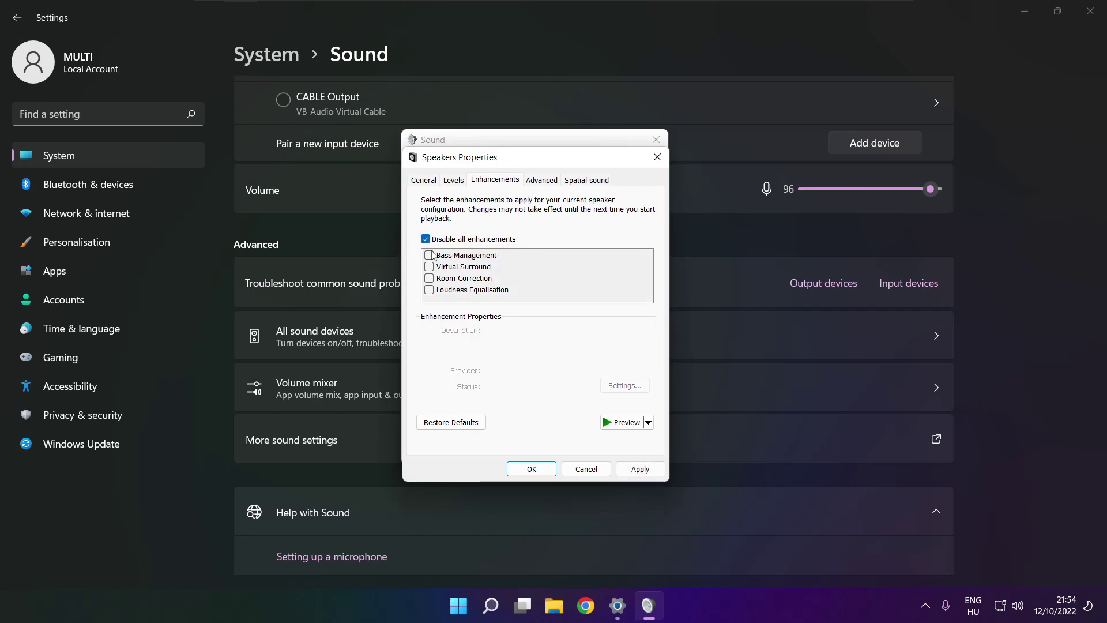
click(640, 470)
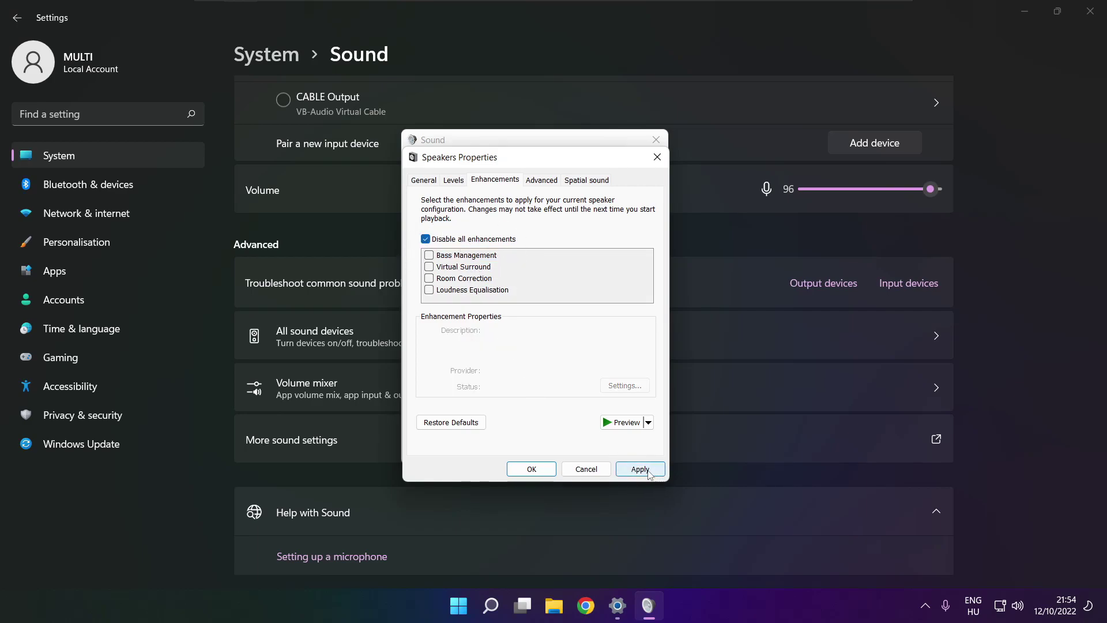
Keep the Speakers default format at 16 bit, 48000 Hz (DVD Quality) and confirm both dialogs
click(542, 181)
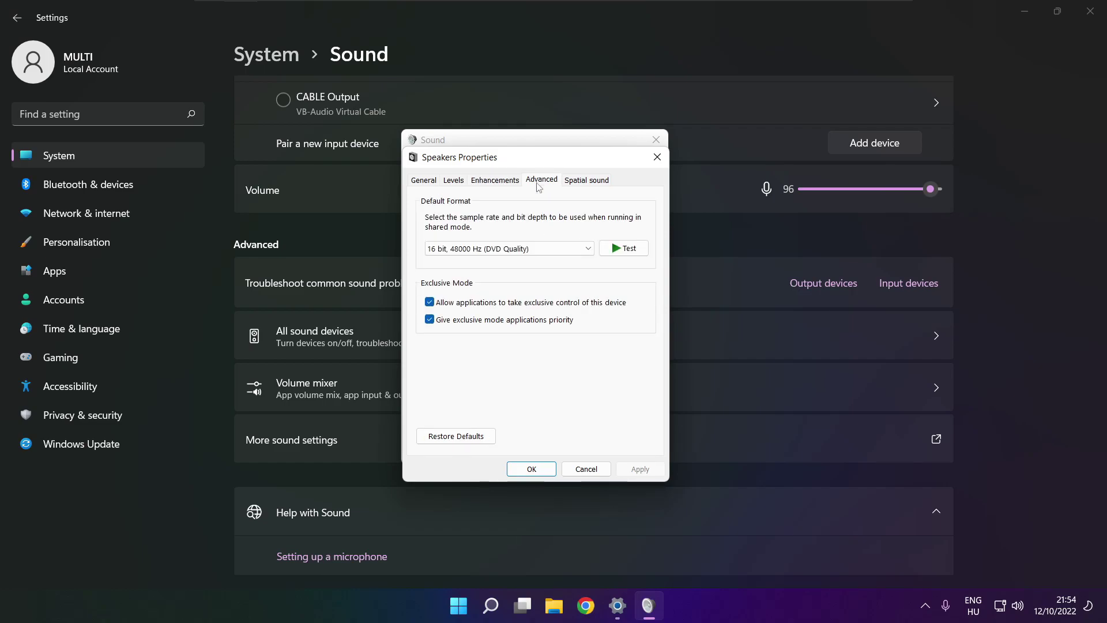
click(589, 249)
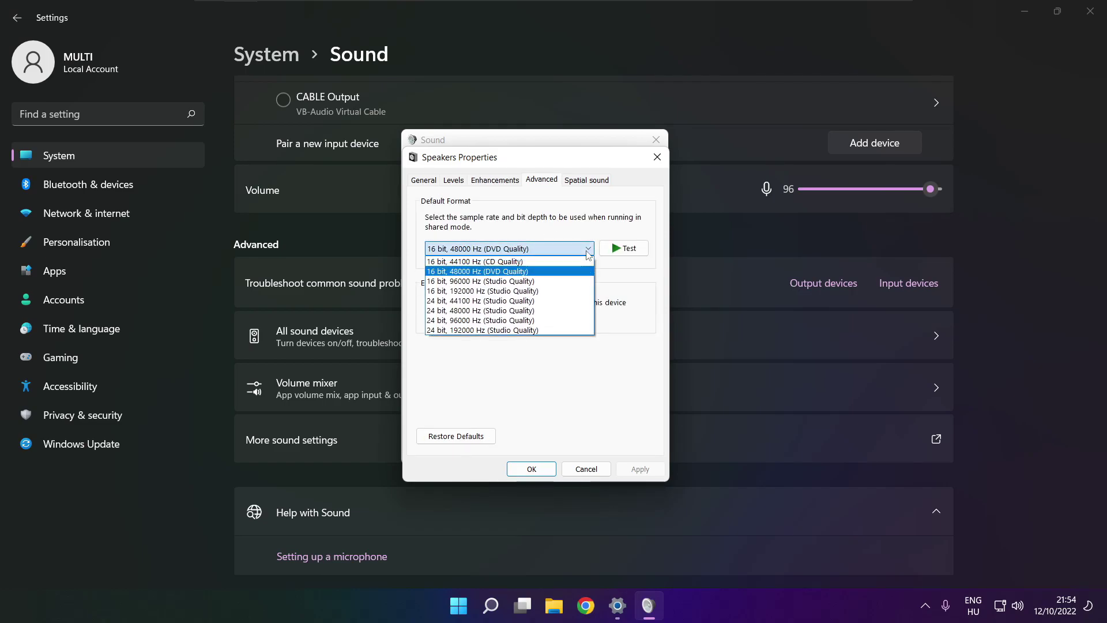
click(570, 272)
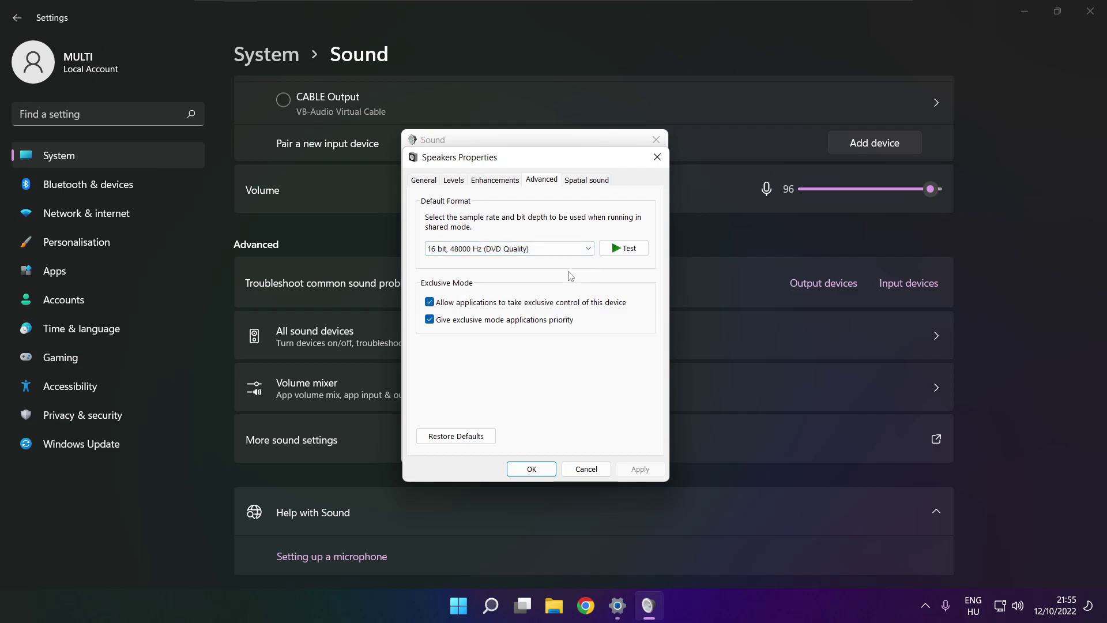
click(531, 469)
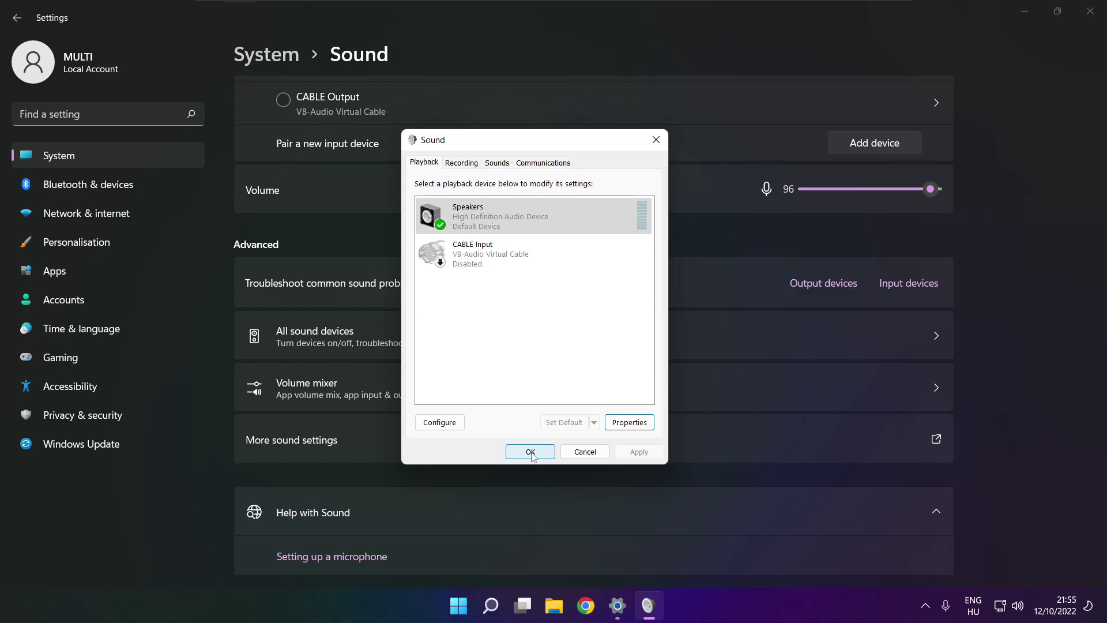
click(532, 452)
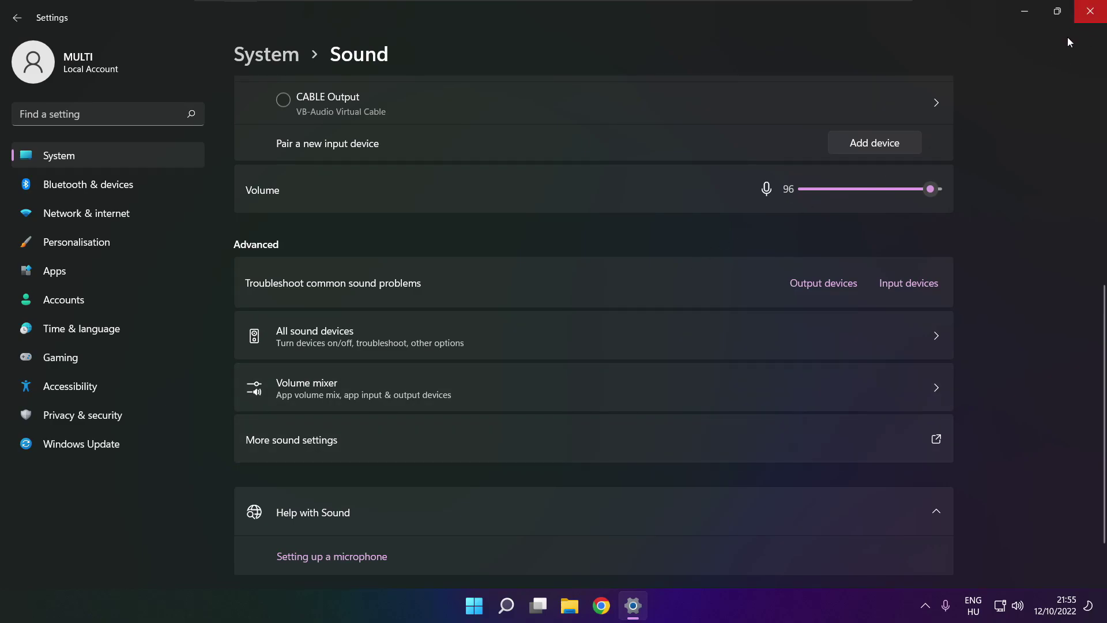
Close the Settings window, then briefly view the Start menu power options
click(1090, 10)
click(490, 606)
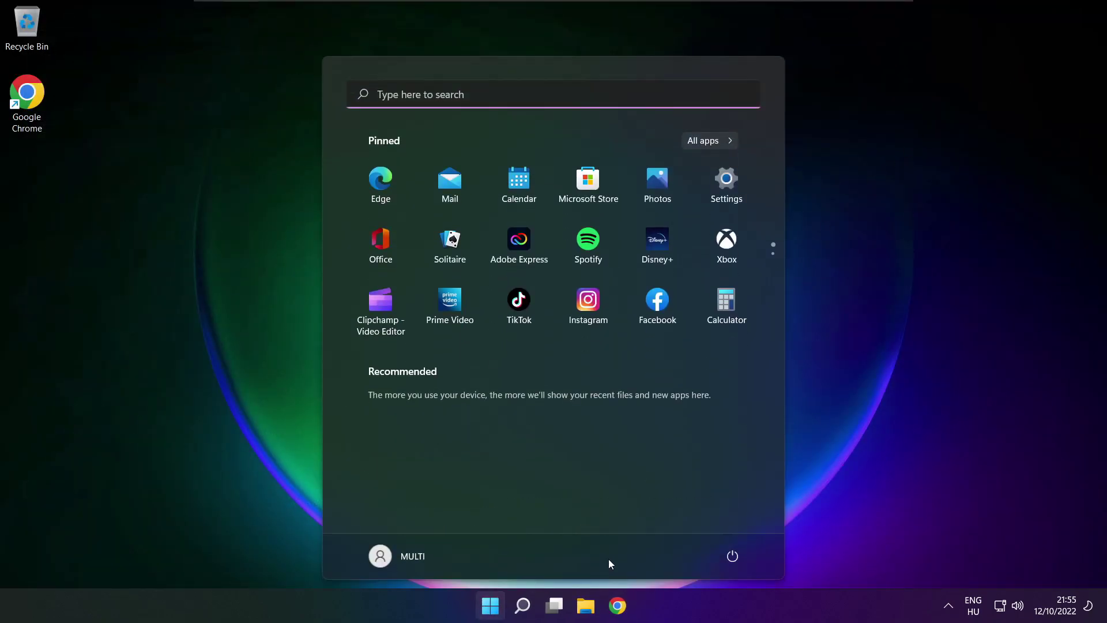
click(731, 556)
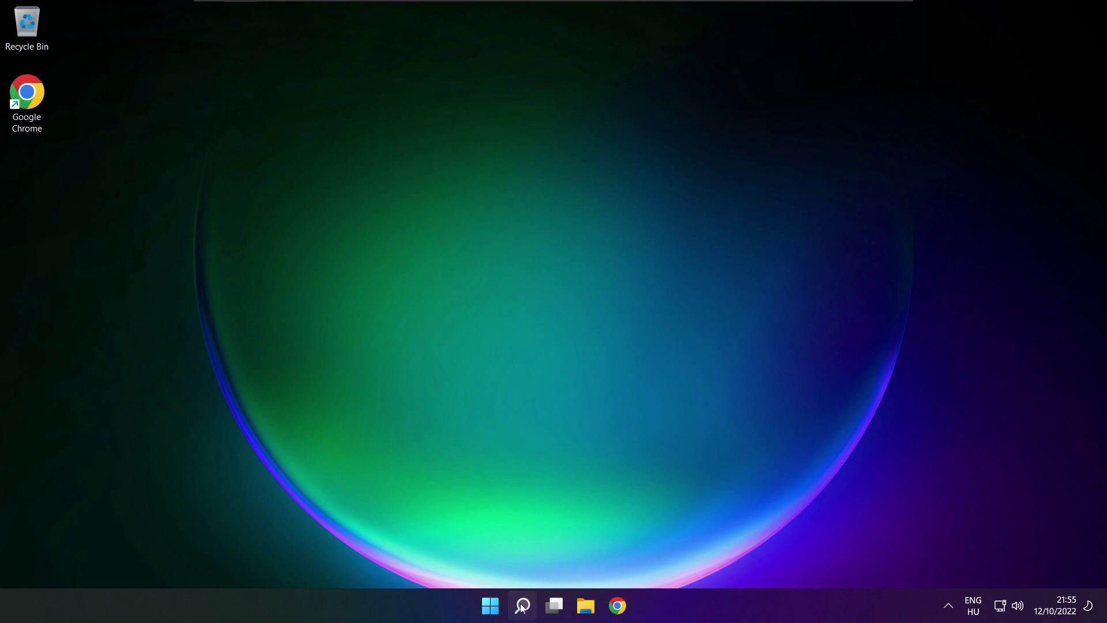
Search Windows for 'device manager' and launch the Device Manager best match
click(522, 605)
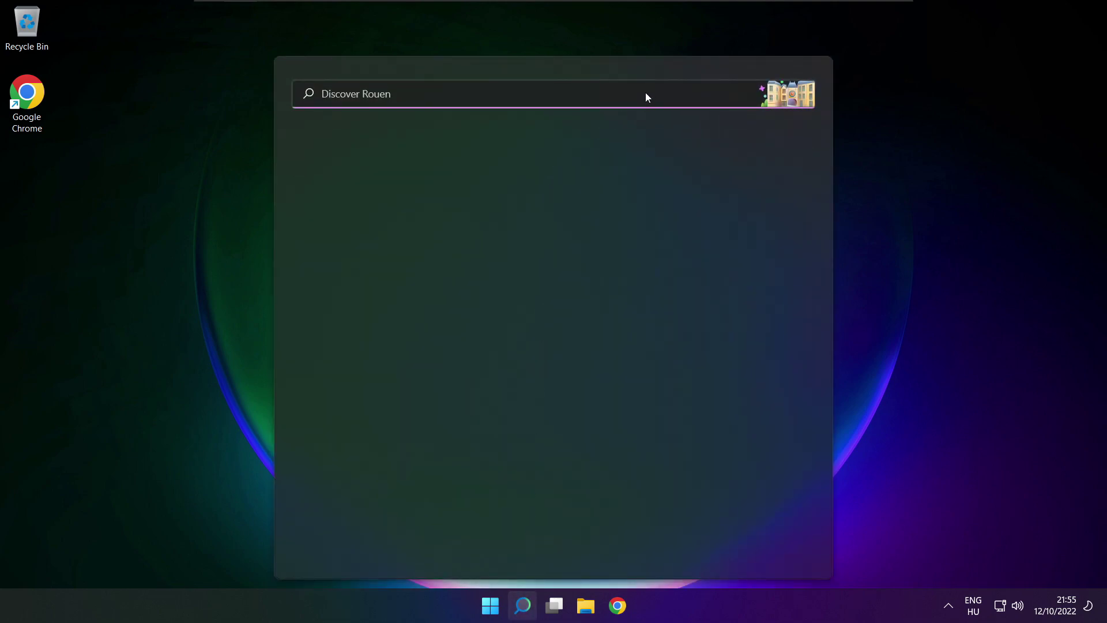
text(devi)
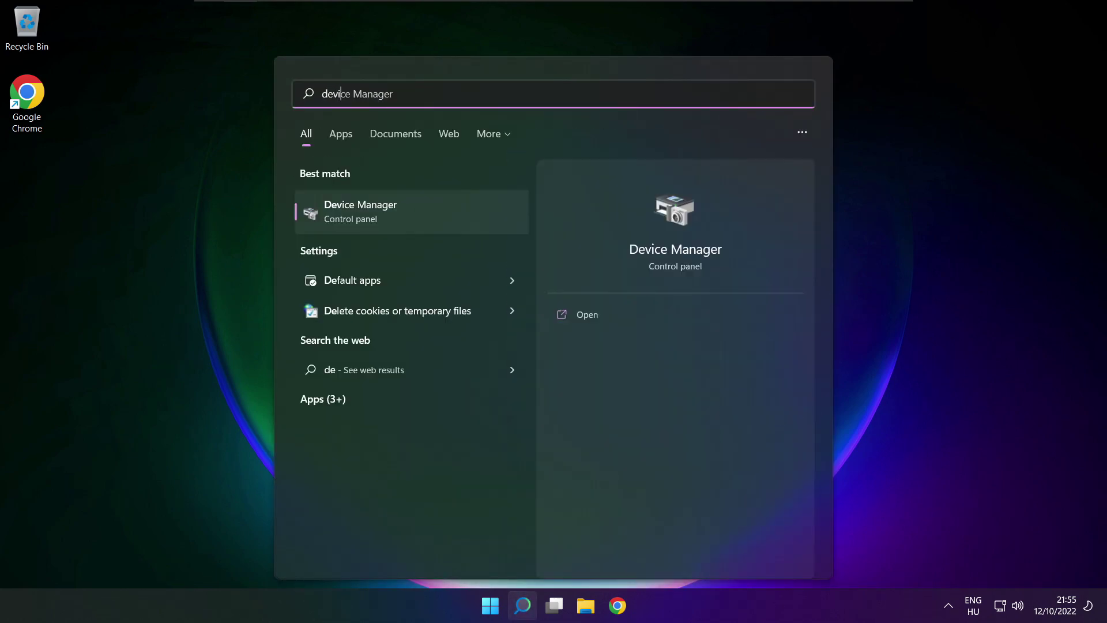
text(ce manager)
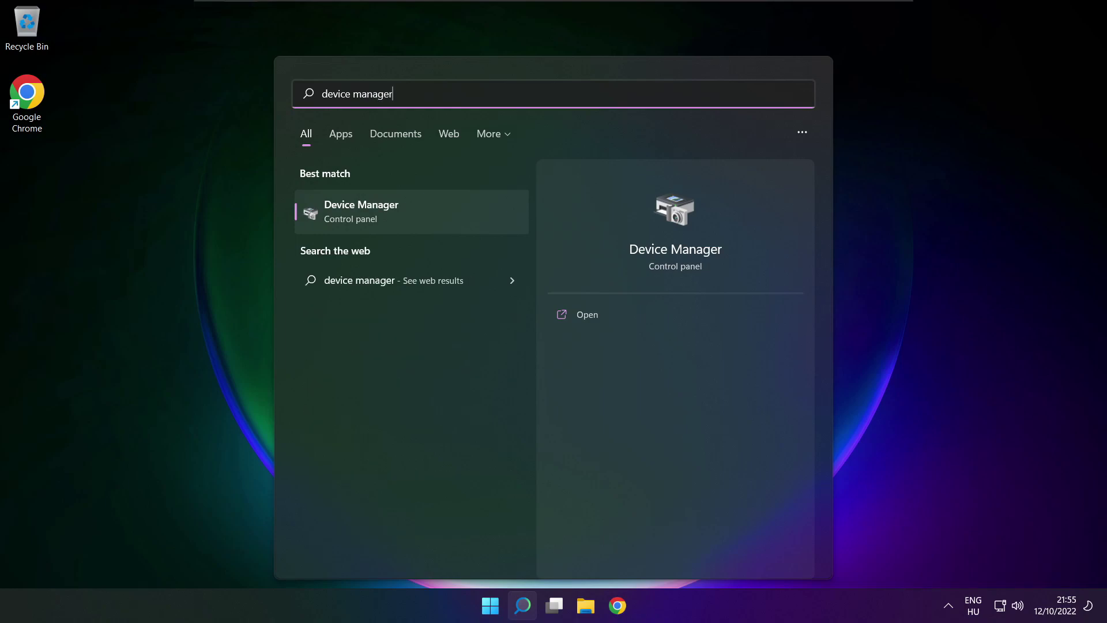
click(427, 209)
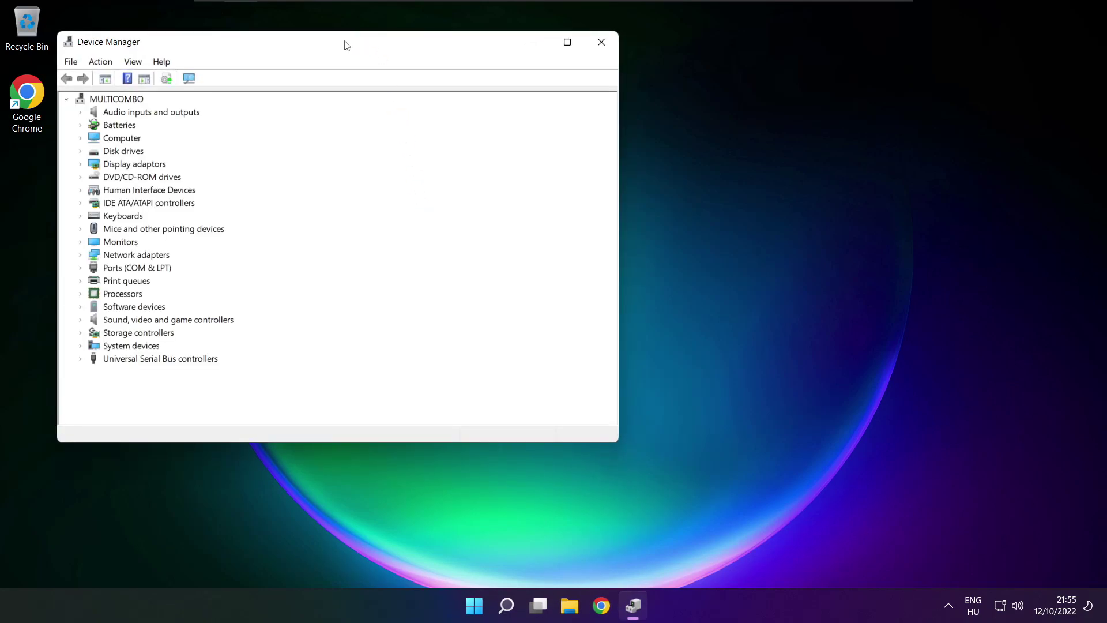
Centre Device Manager, expand Sound, video and game controllers, and right-click High Definition Audio Device
drag(345, 44, 580, 103)
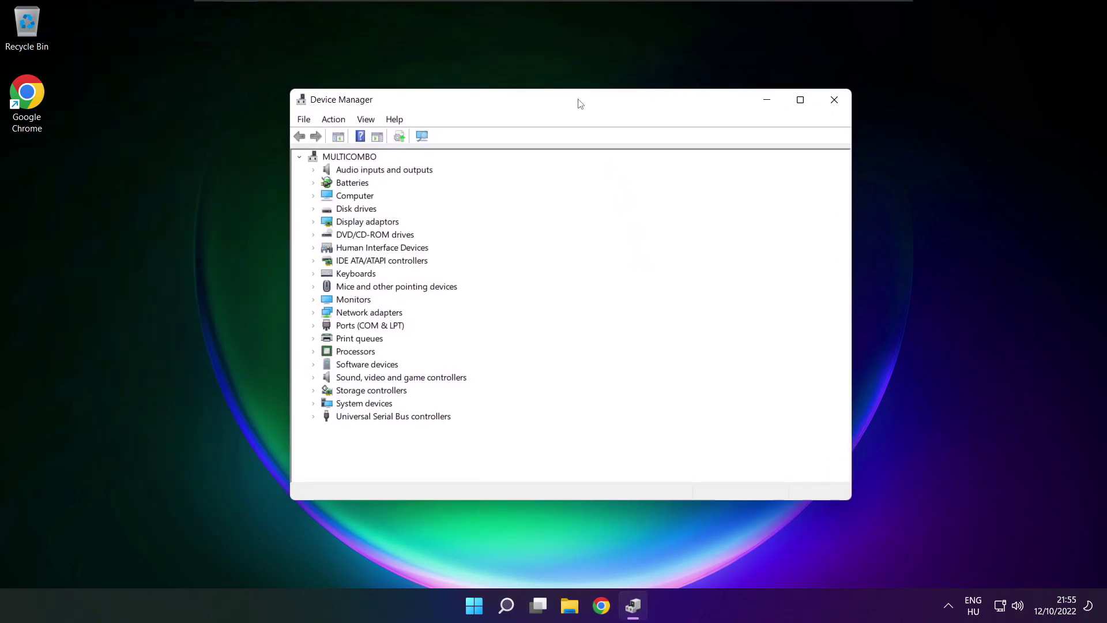
click(322, 381)
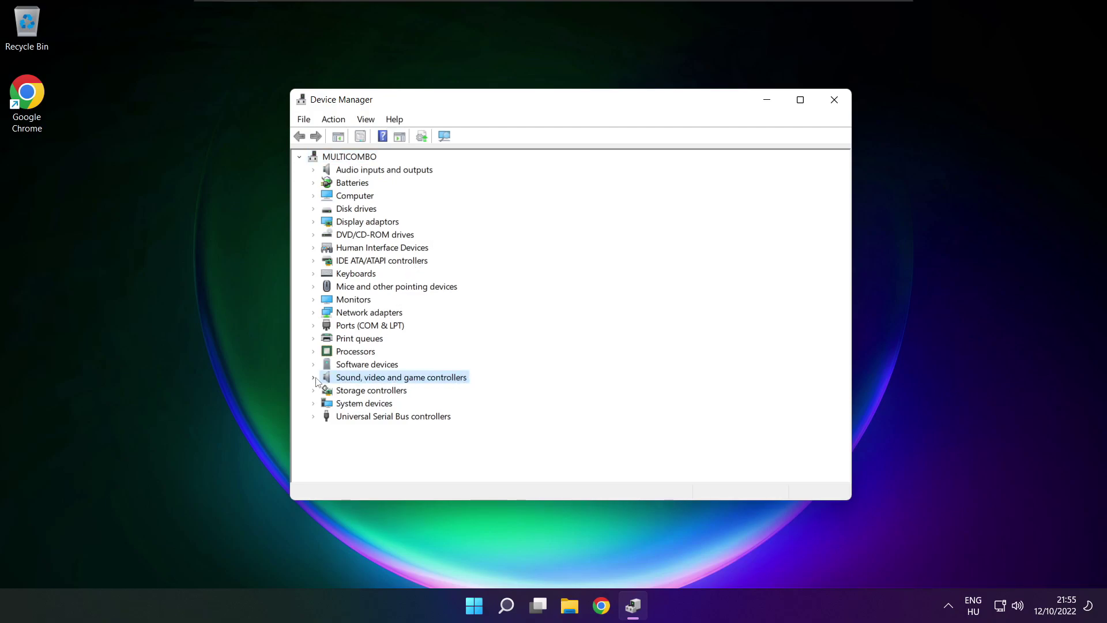
click(317, 379)
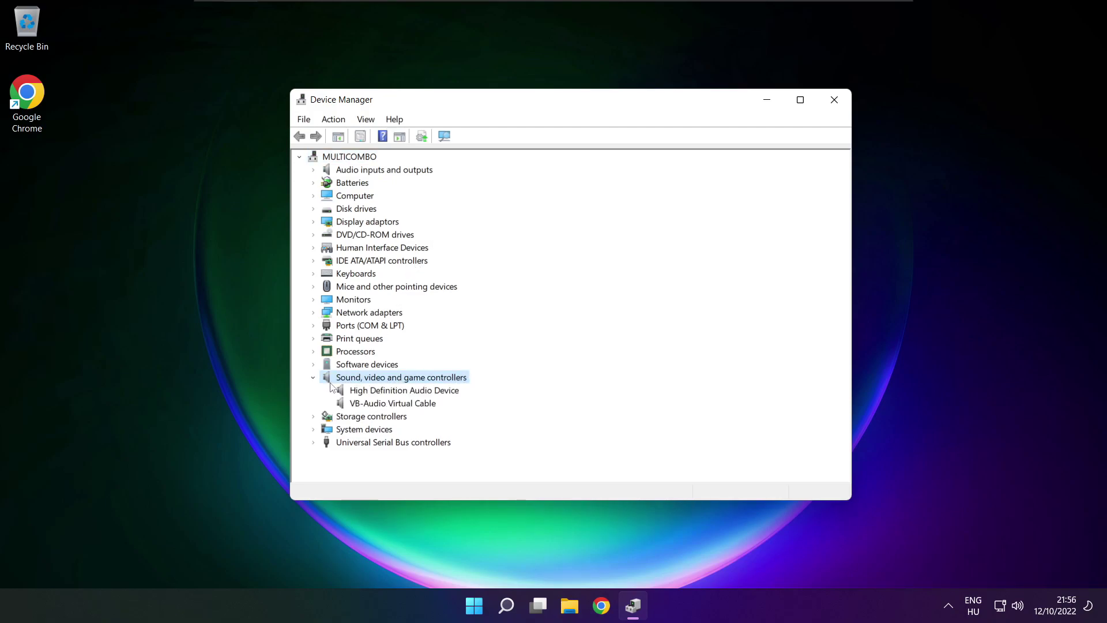
click(363, 390)
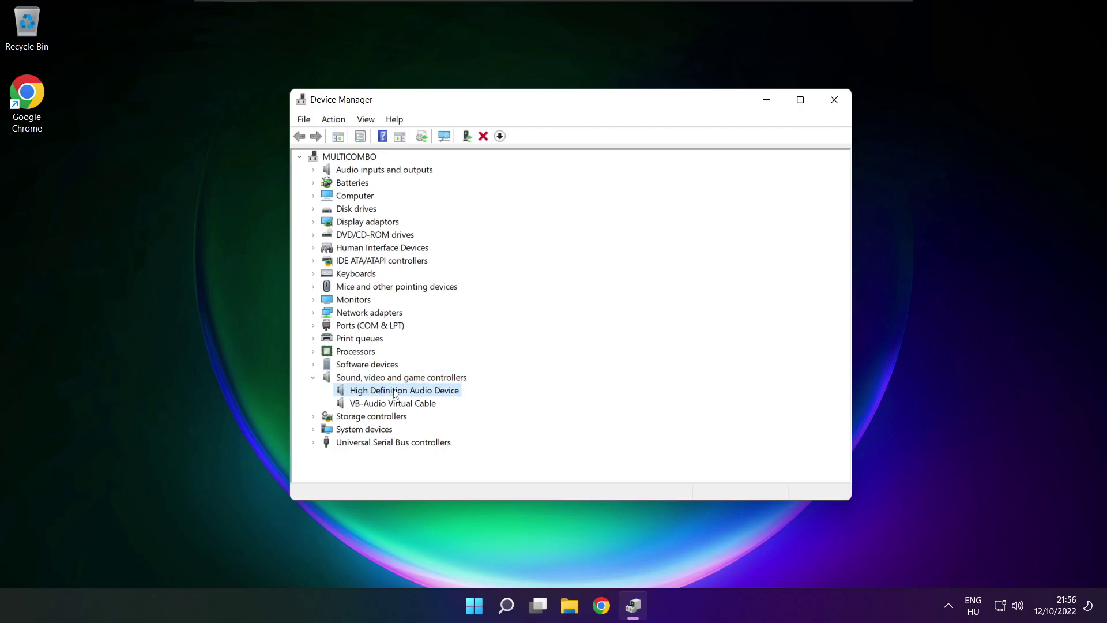
right_click(394, 393)
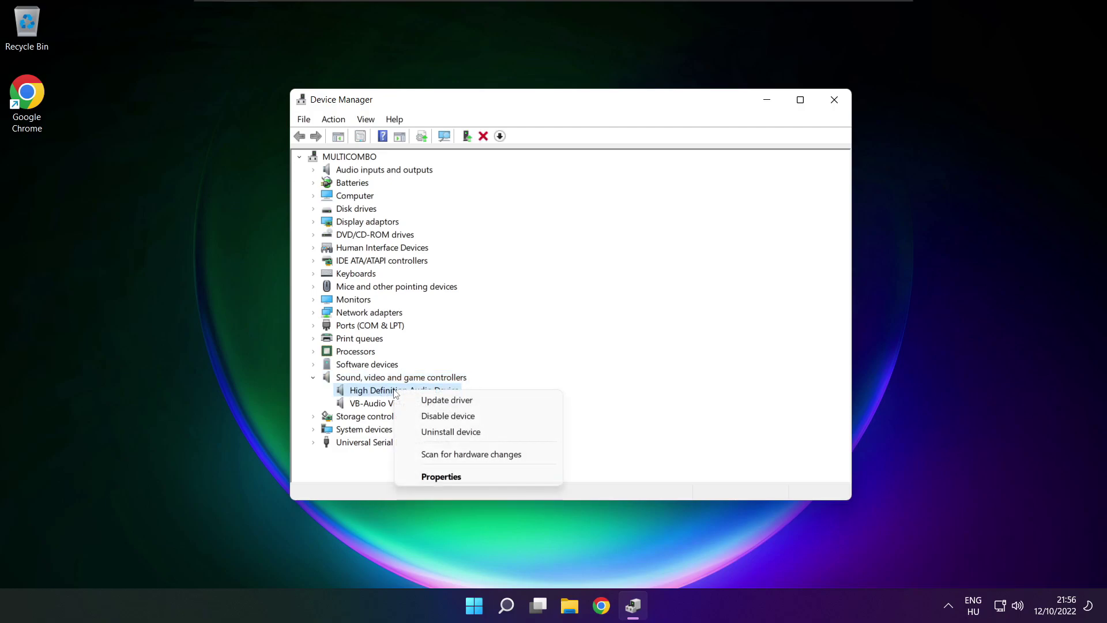
Reinstall the High Definition Audio Device driver from this computer's list, accepting the compatibility warning
click(499, 402)
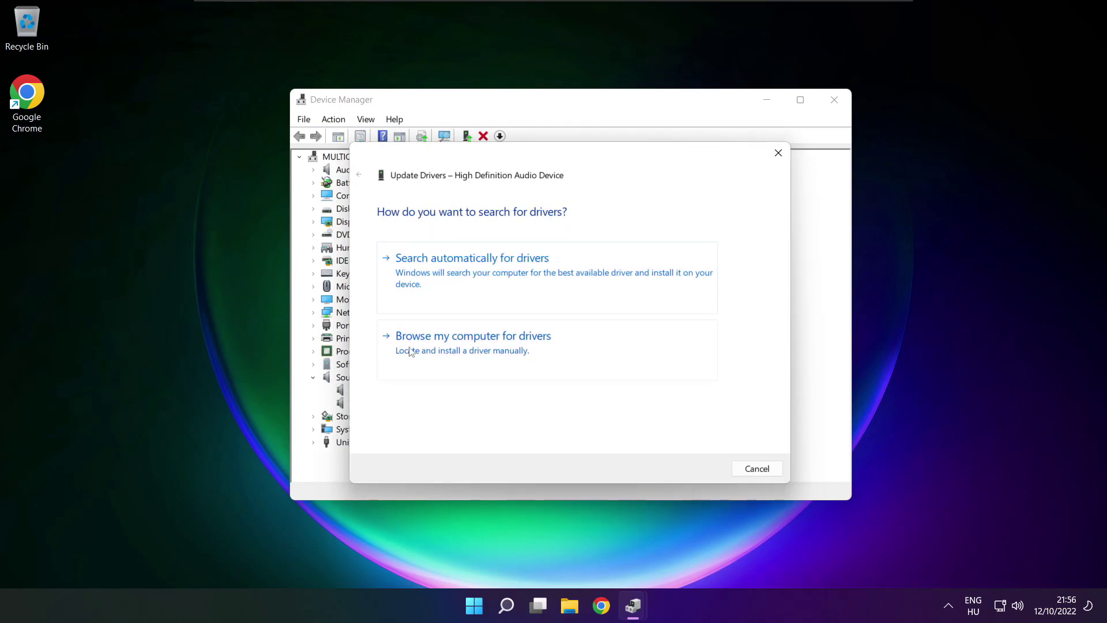
click(500, 349)
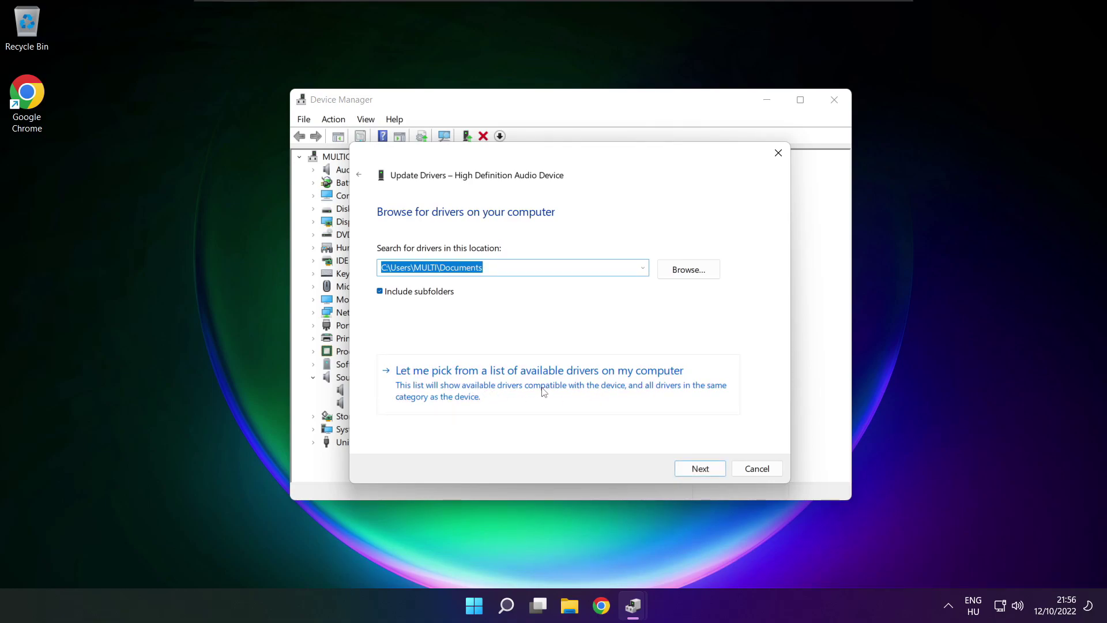
click(545, 392)
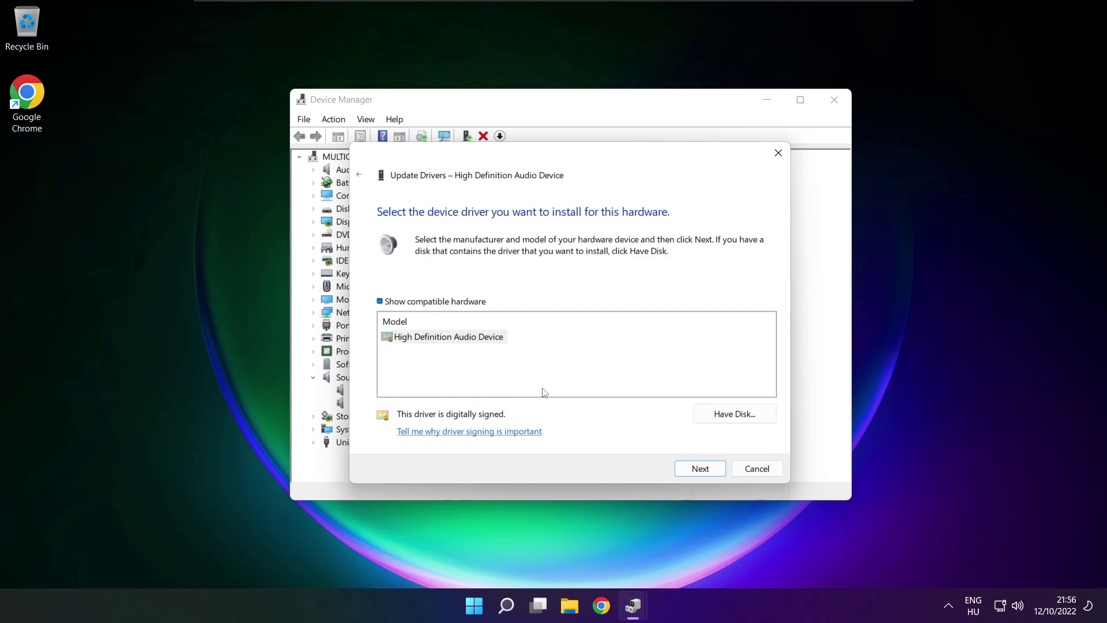
click(433, 340)
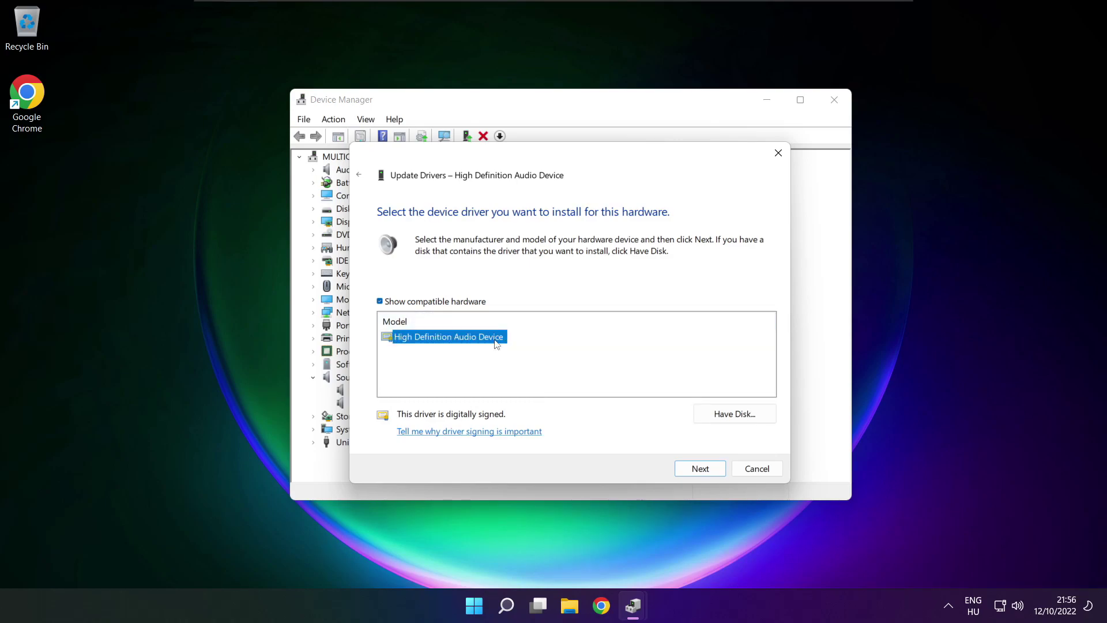
click(701, 469)
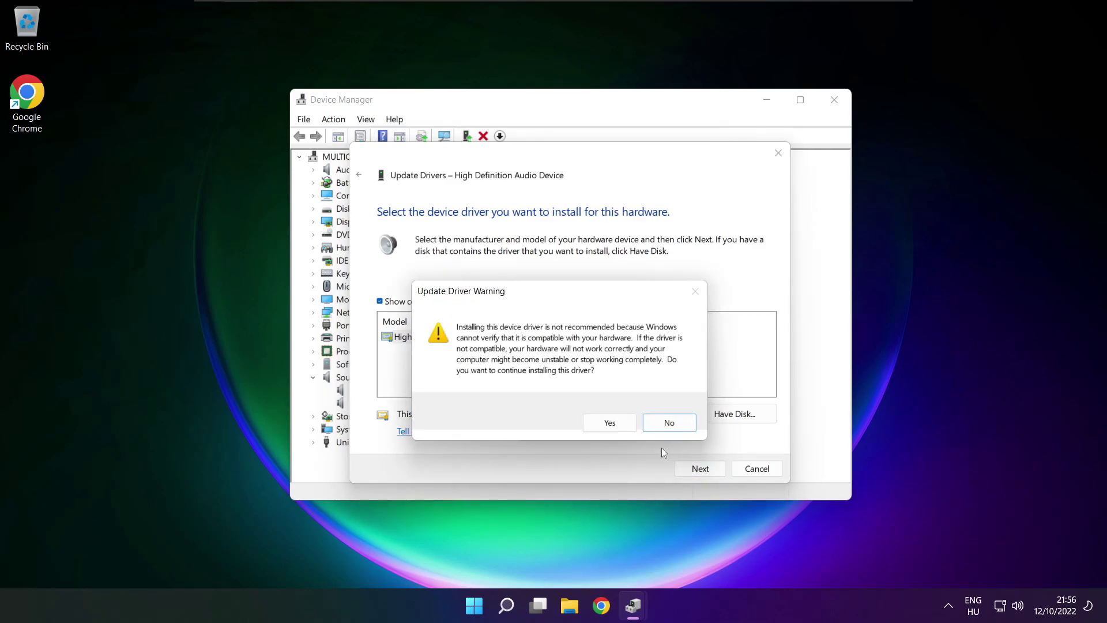
click(610, 422)
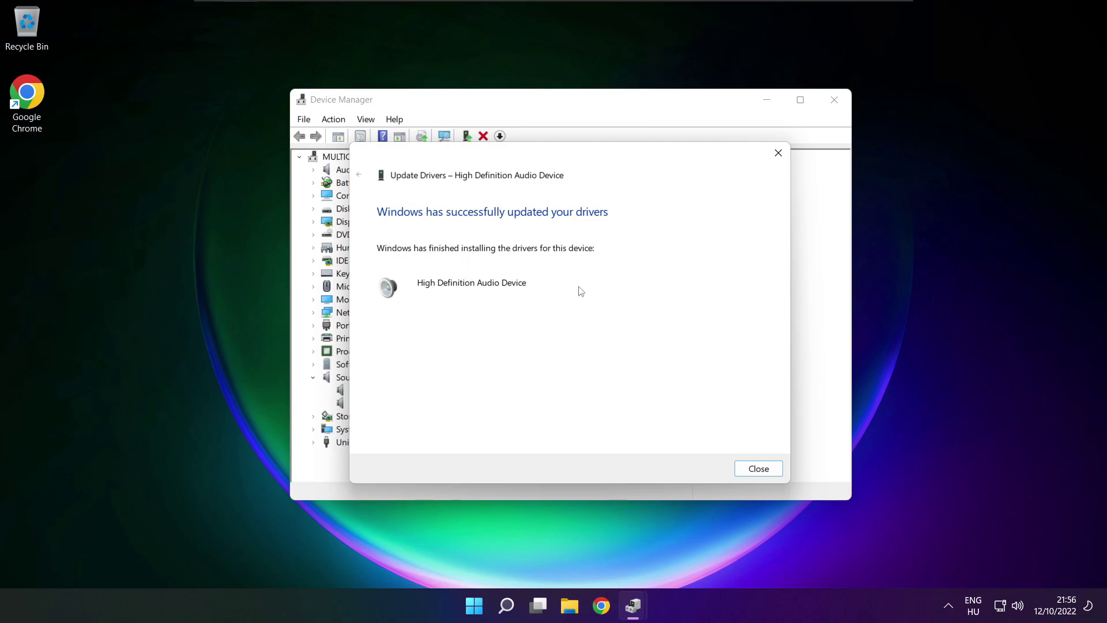
click(759, 469)
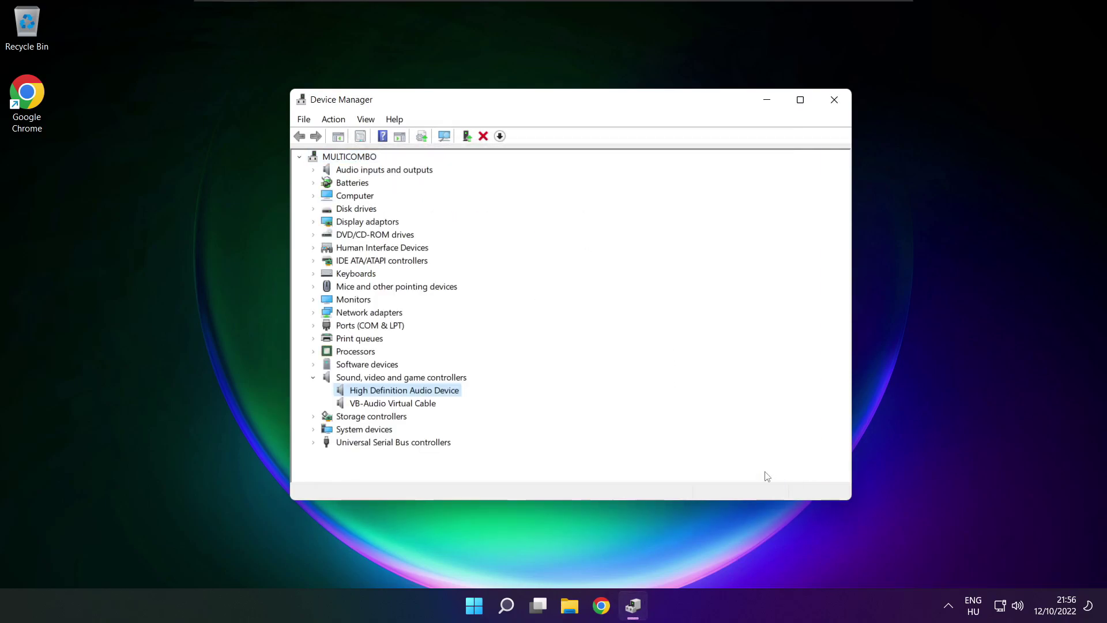
Close Device Manager and bring up the Start menu with its pinned apps
click(836, 103)
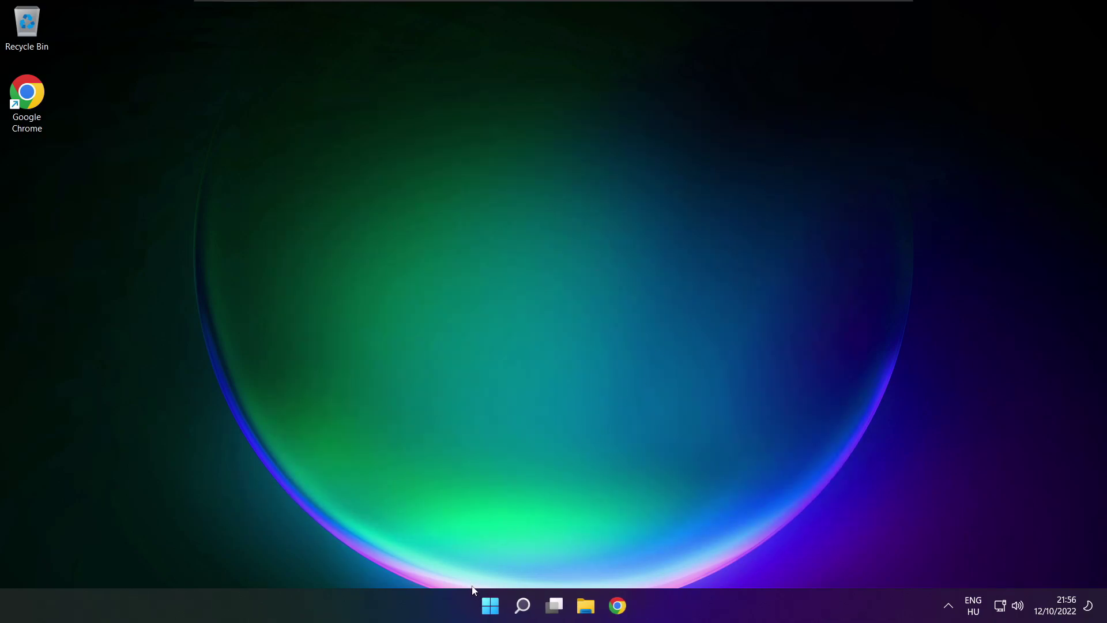
click(490, 605)
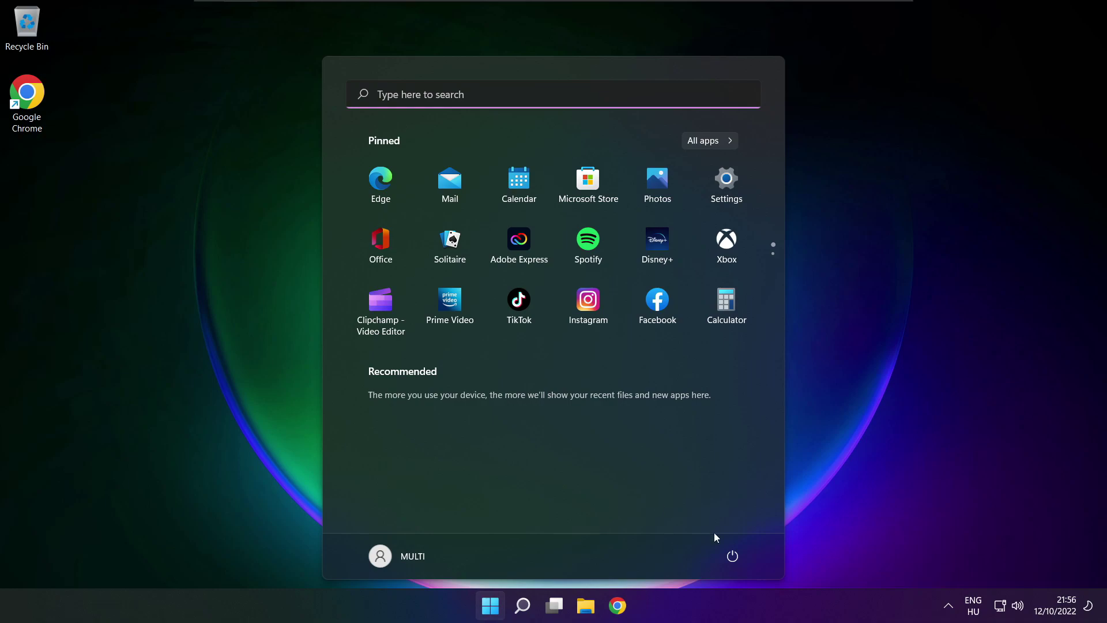